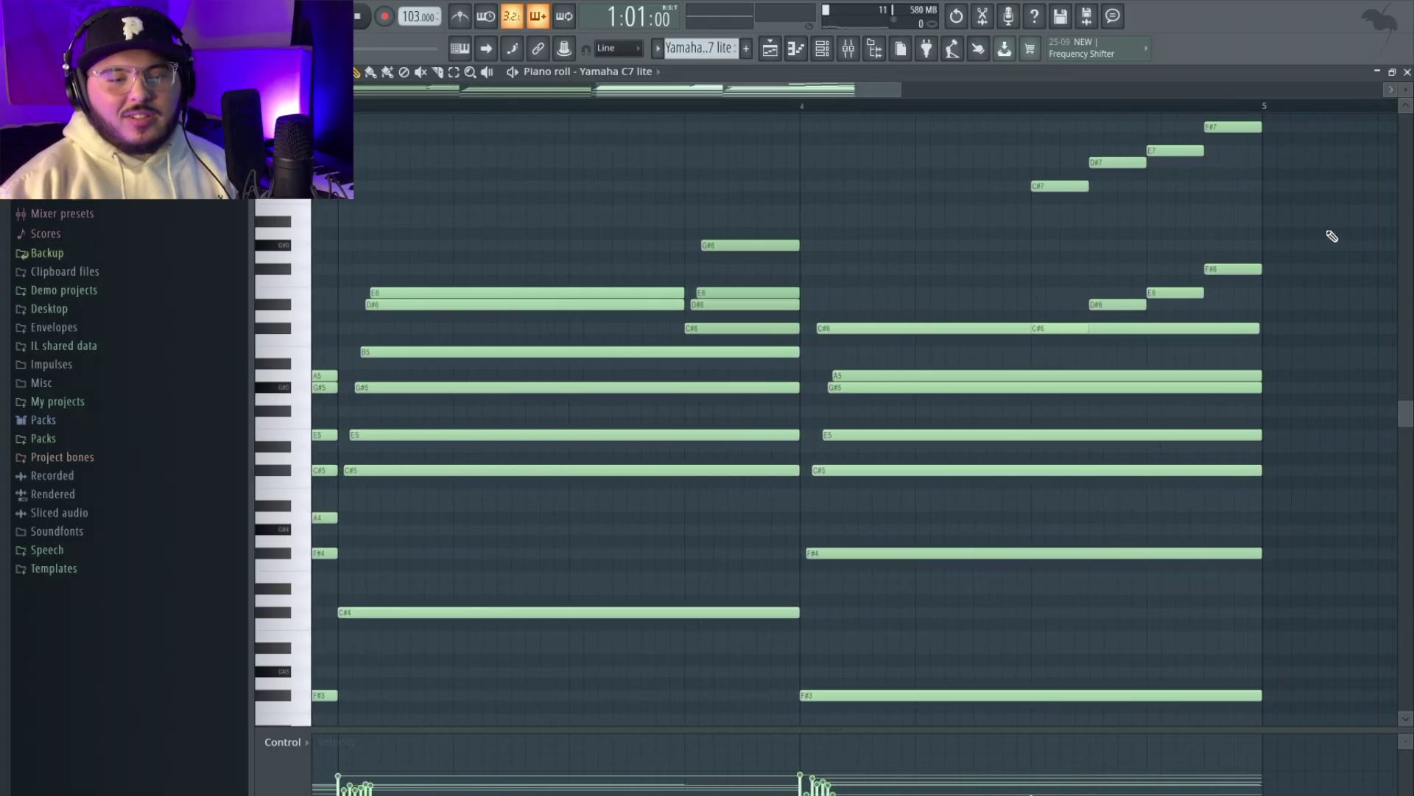
# Step: Examine the ascending run at the end of bar 4 and its octave-lower copy in the Yamaha C7 lite piano roll
pyautogui.scroll(3, 1332, 236)
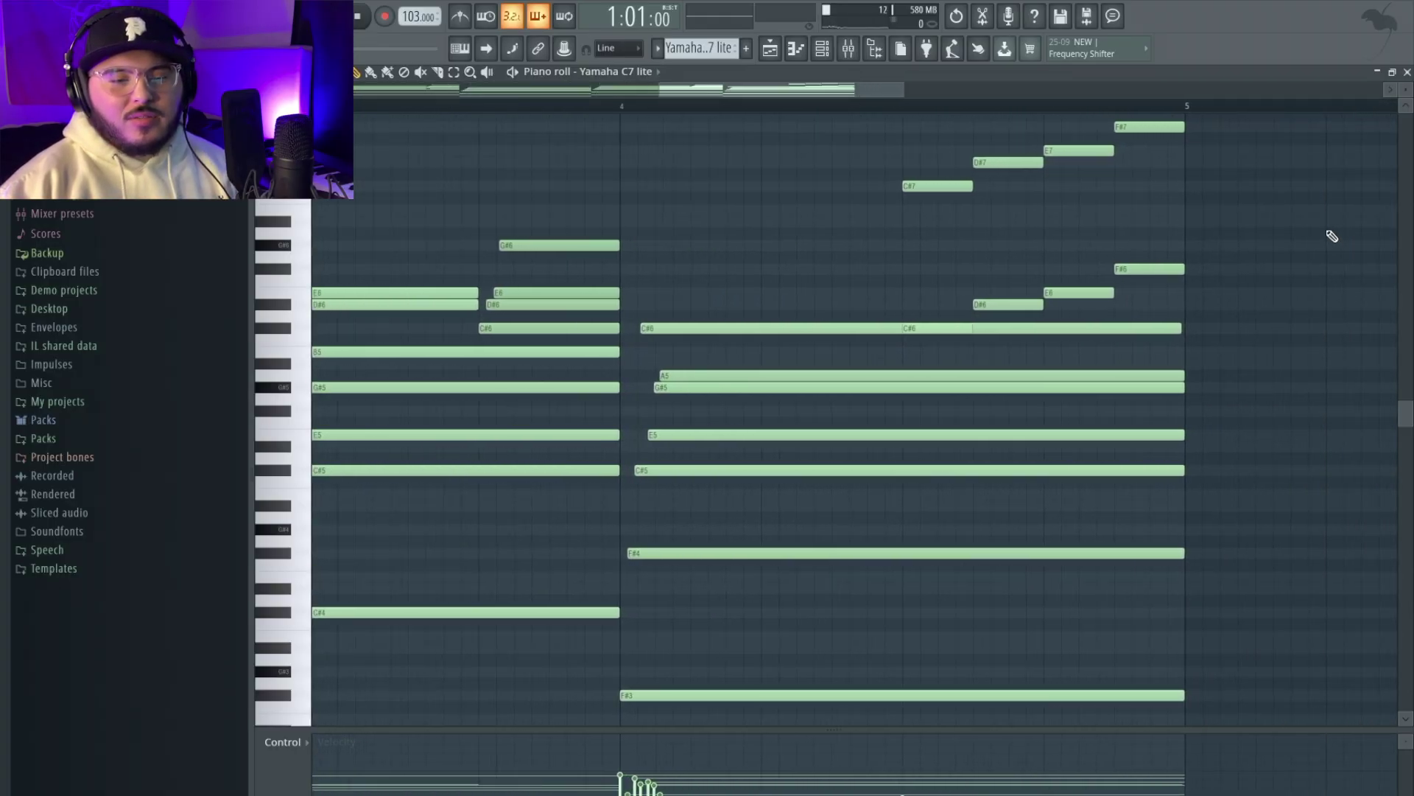
pyautogui.scroll(4, 884, 350)
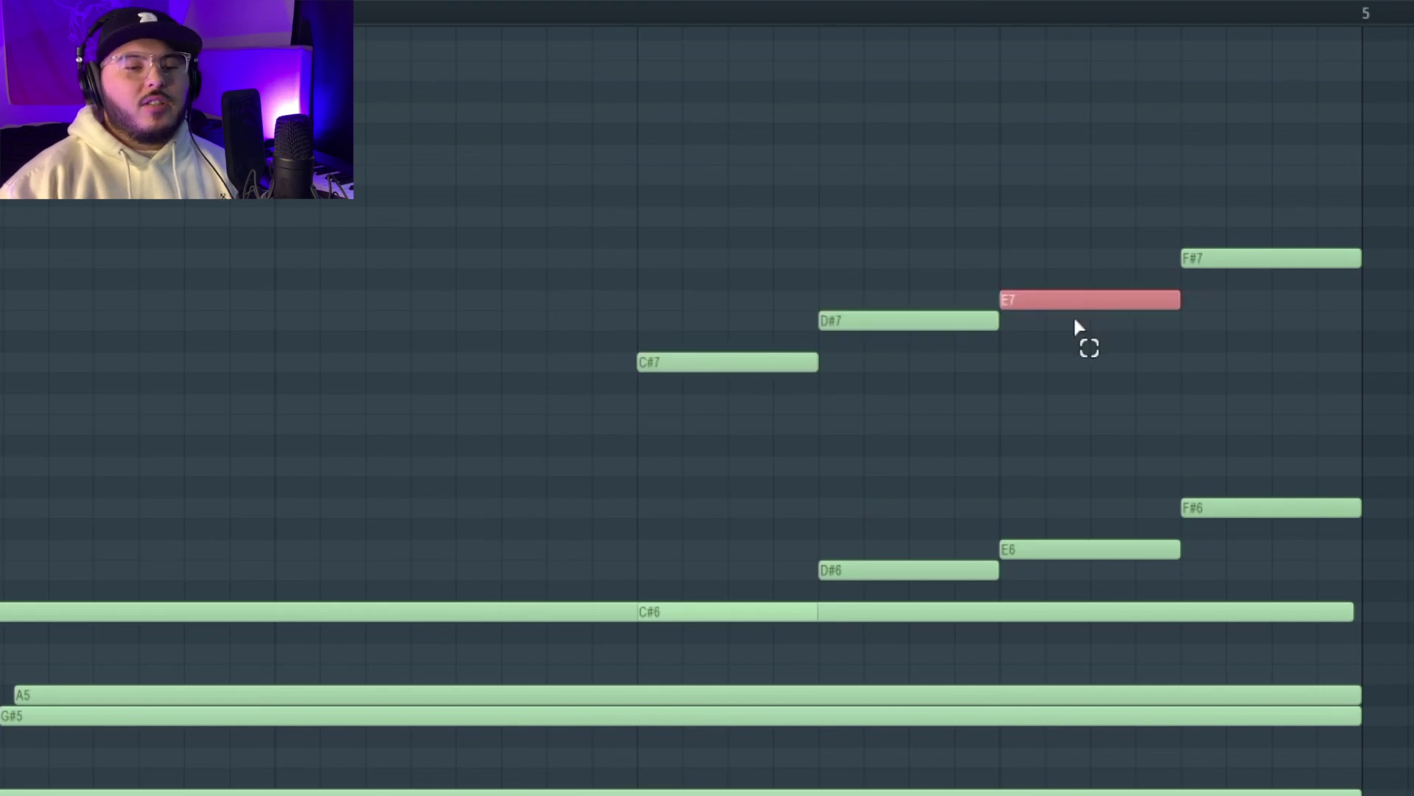
pyautogui.moveTo(1298, 254); pyautogui.dragTo(1293, 317)
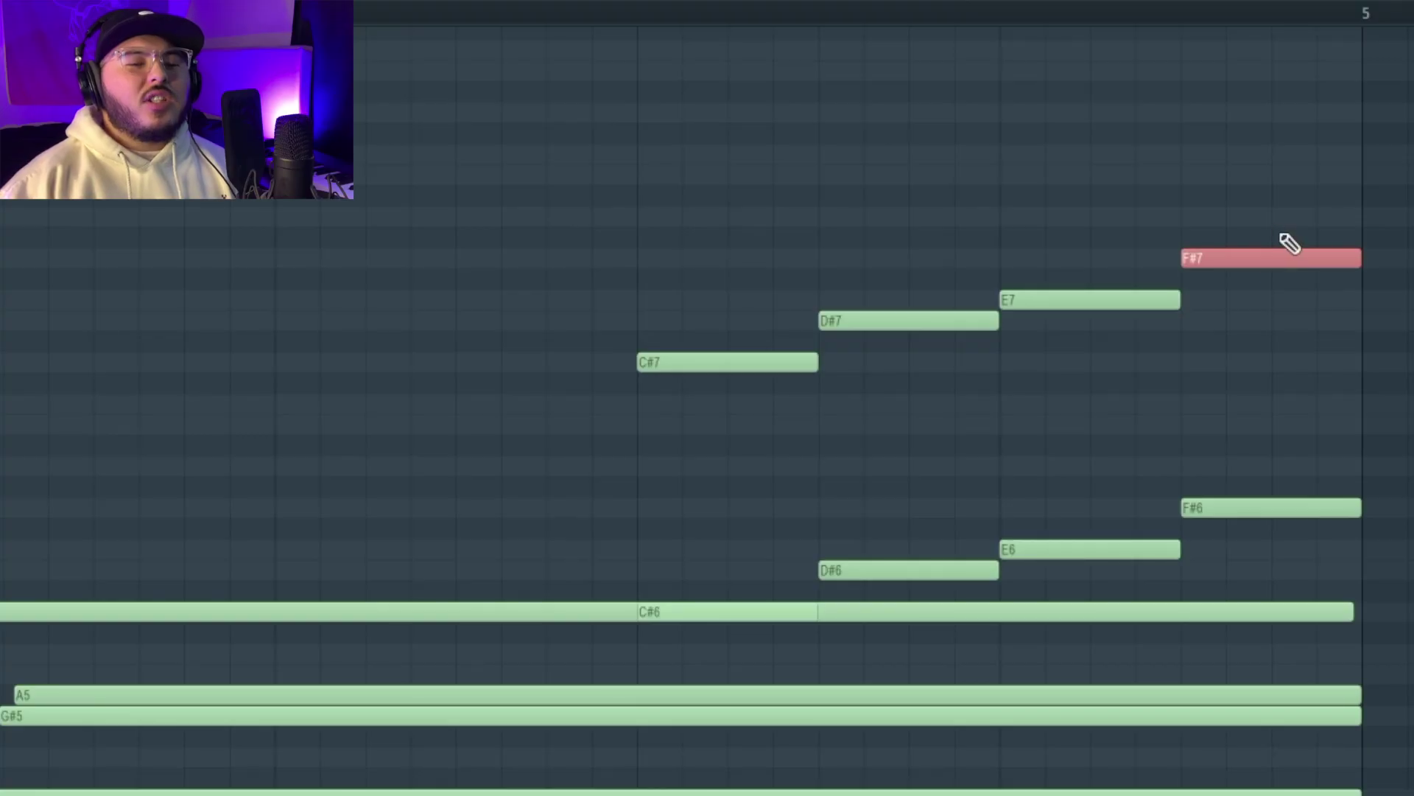
pyautogui.moveTo(1284, 232); pyautogui.dragTo(703, 363)
pyautogui.click(704, 612)
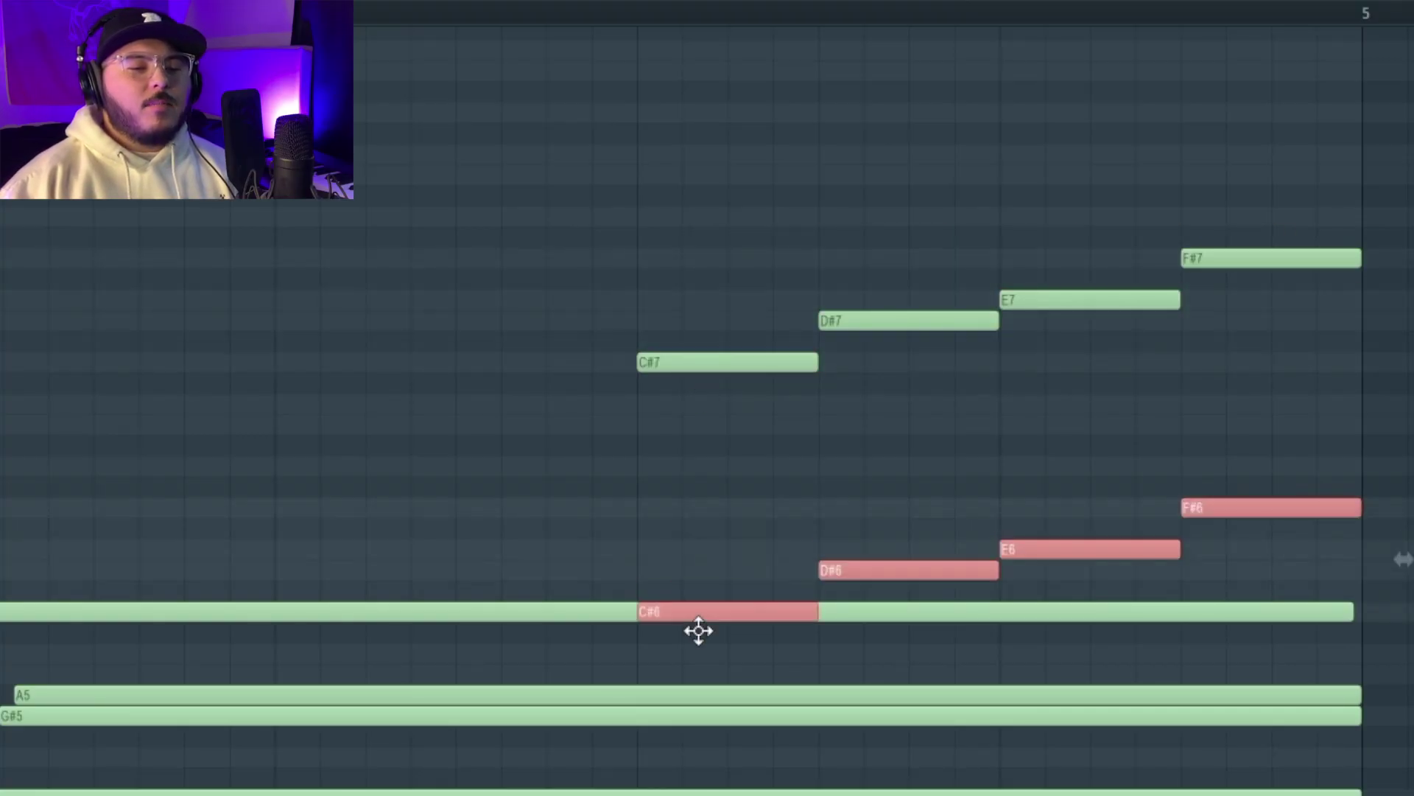
pyautogui.click(701, 634)
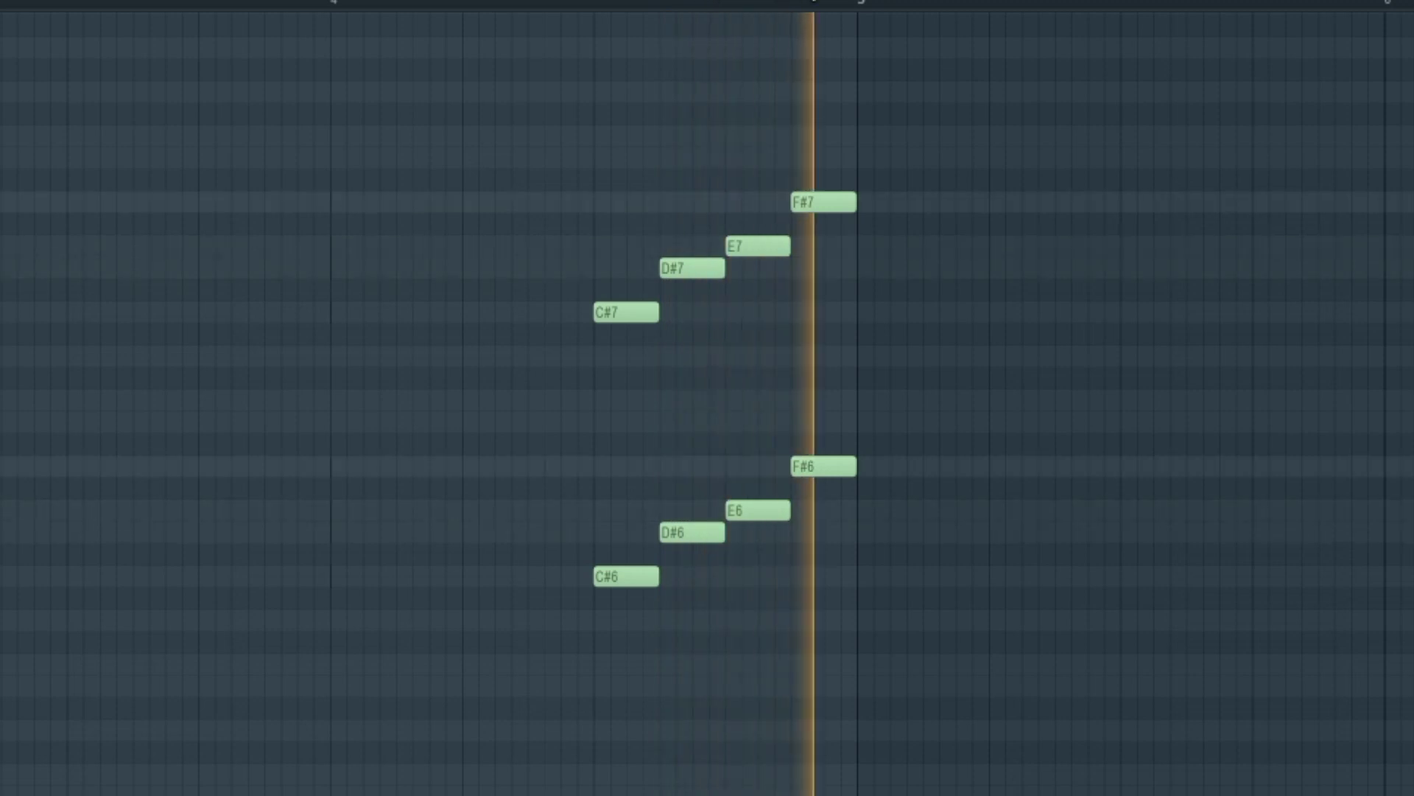
# Step: Open the Fruity Reeverb 2 and Fruity delay 2 effects on the All Strings Pizzicato mixer track to review them
pyautogui.press('F9')
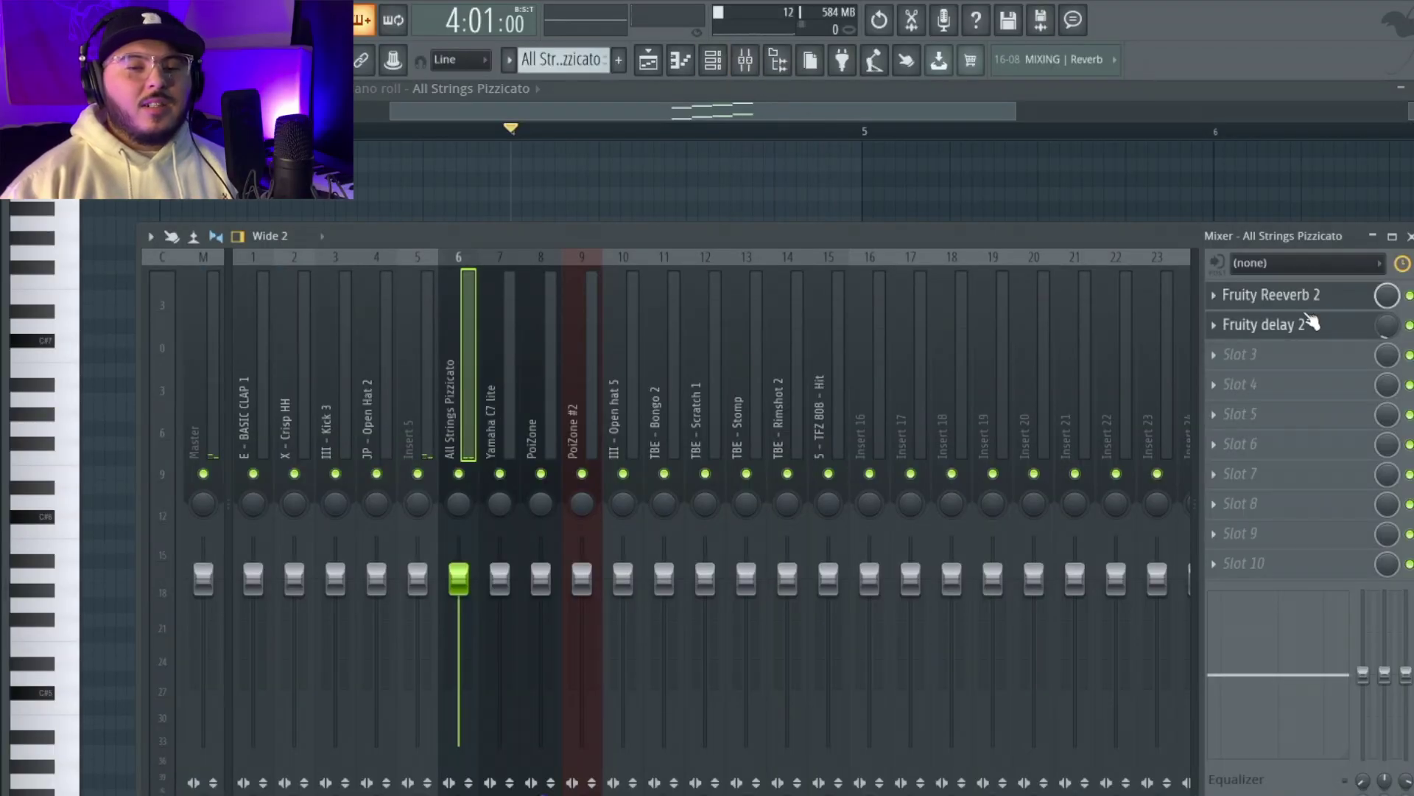
pyautogui.click(1311, 309)
pyautogui.click(1311, 310)
pyautogui.click(1311, 326)
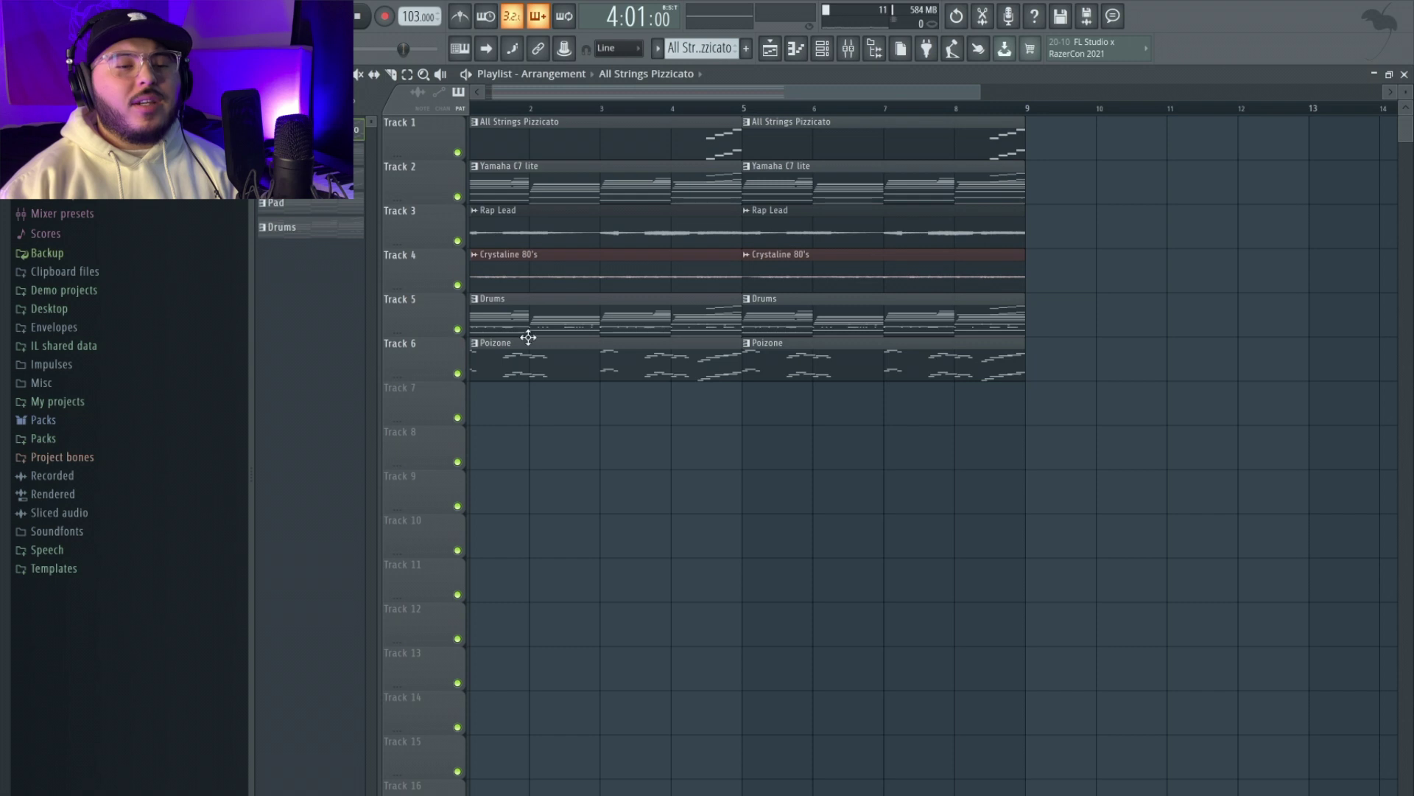
# Step: Review the Rap Lead clip on Track 3 and the Poizone melody in the piano roll
pyautogui.doubleClick(523, 232)
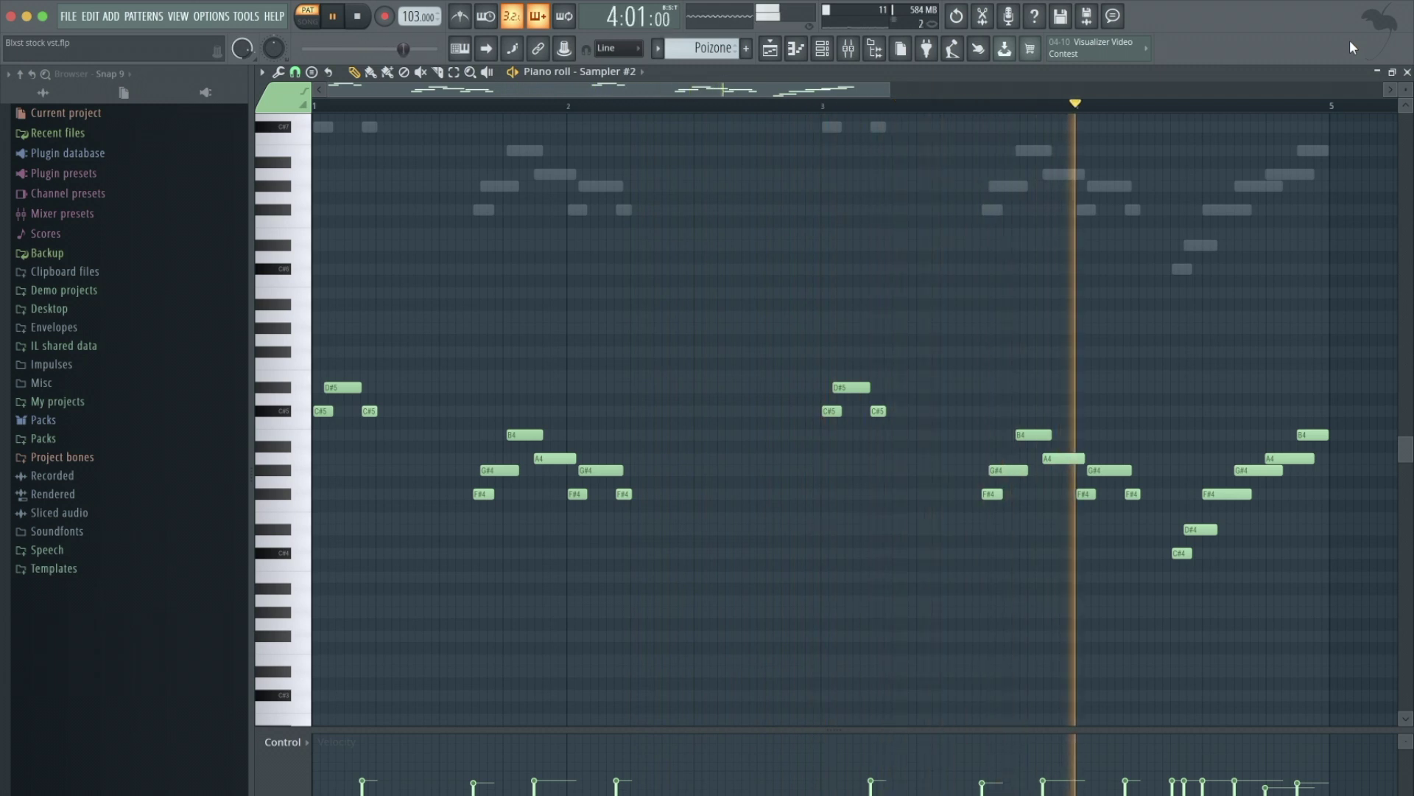
pyautogui.press('space')
# Step: Inspect the 3x Osc instrument's settings and the Fruity Reeverb 2 and Fruity delay 2 effects on the PoiZone mixer track
pyautogui.click(824, 56)
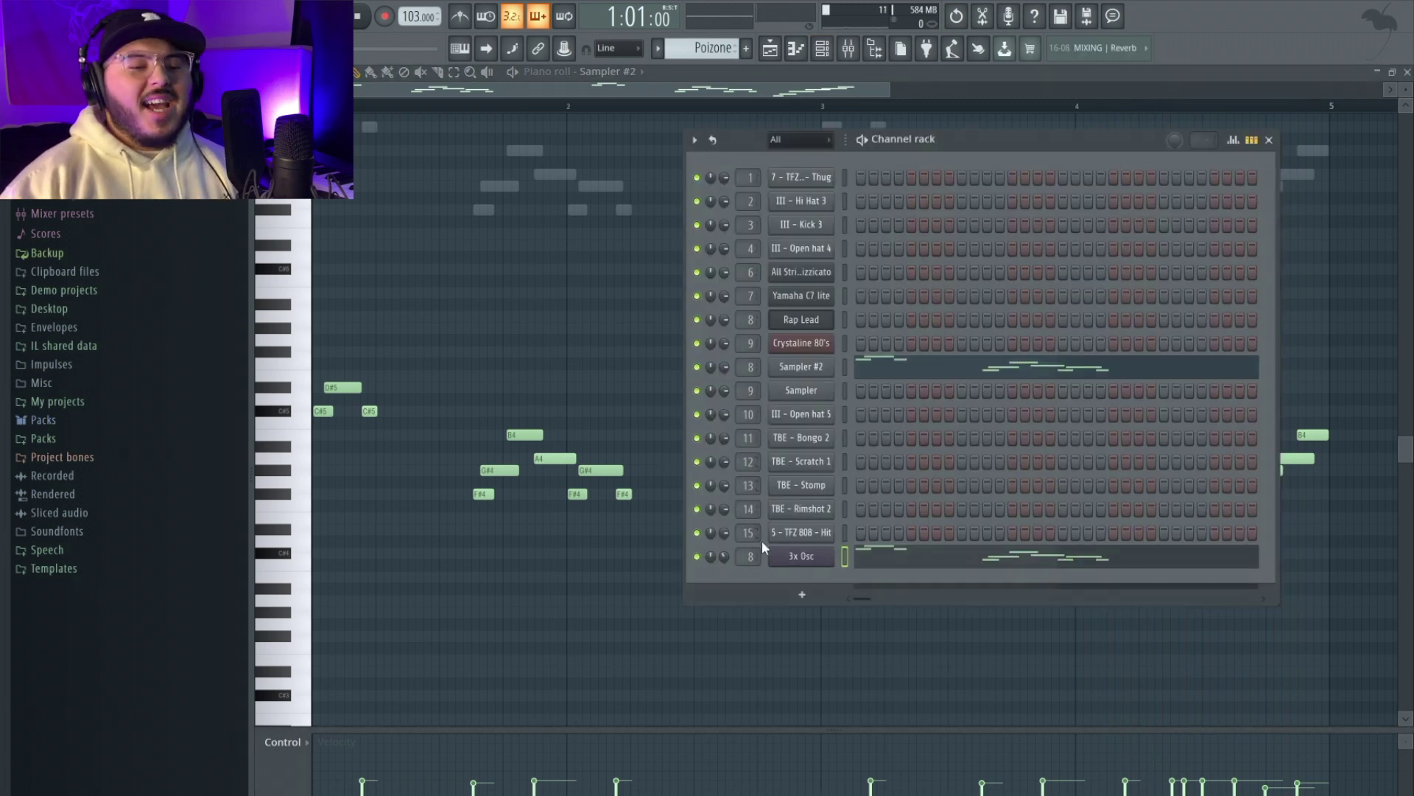
pyautogui.click(792, 558)
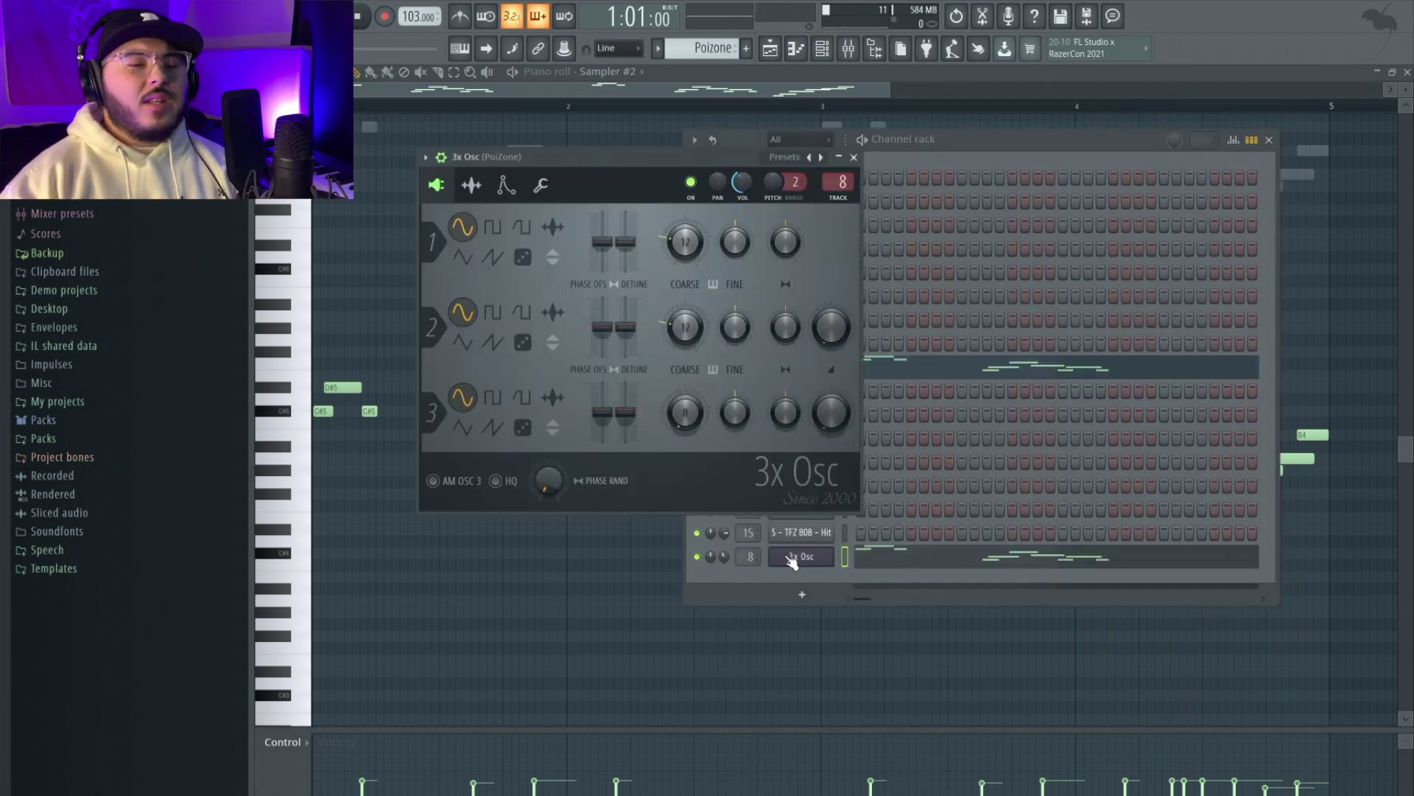
pyautogui.click(547, 186)
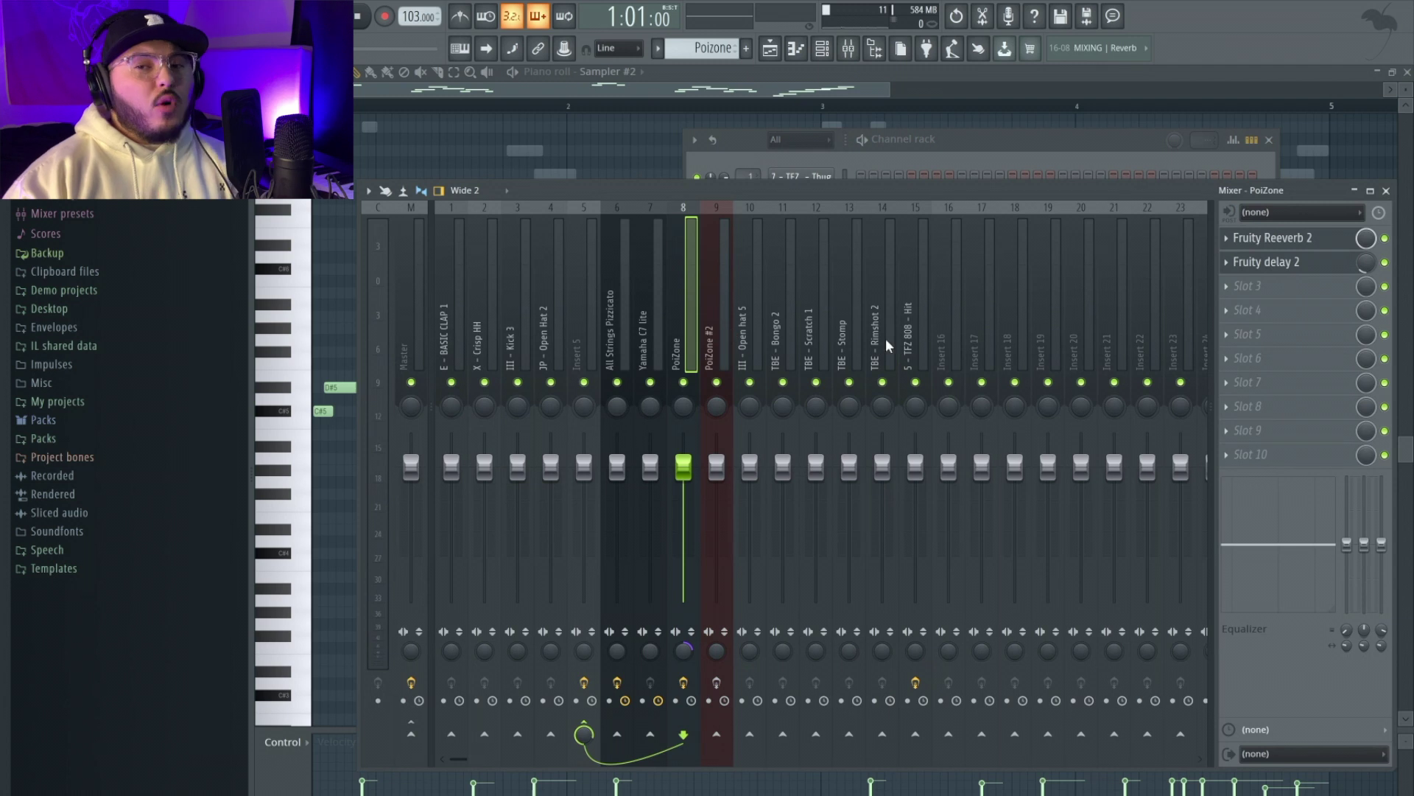
pyautogui.click(1274, 245)
pyautogui.click(1284, 263)
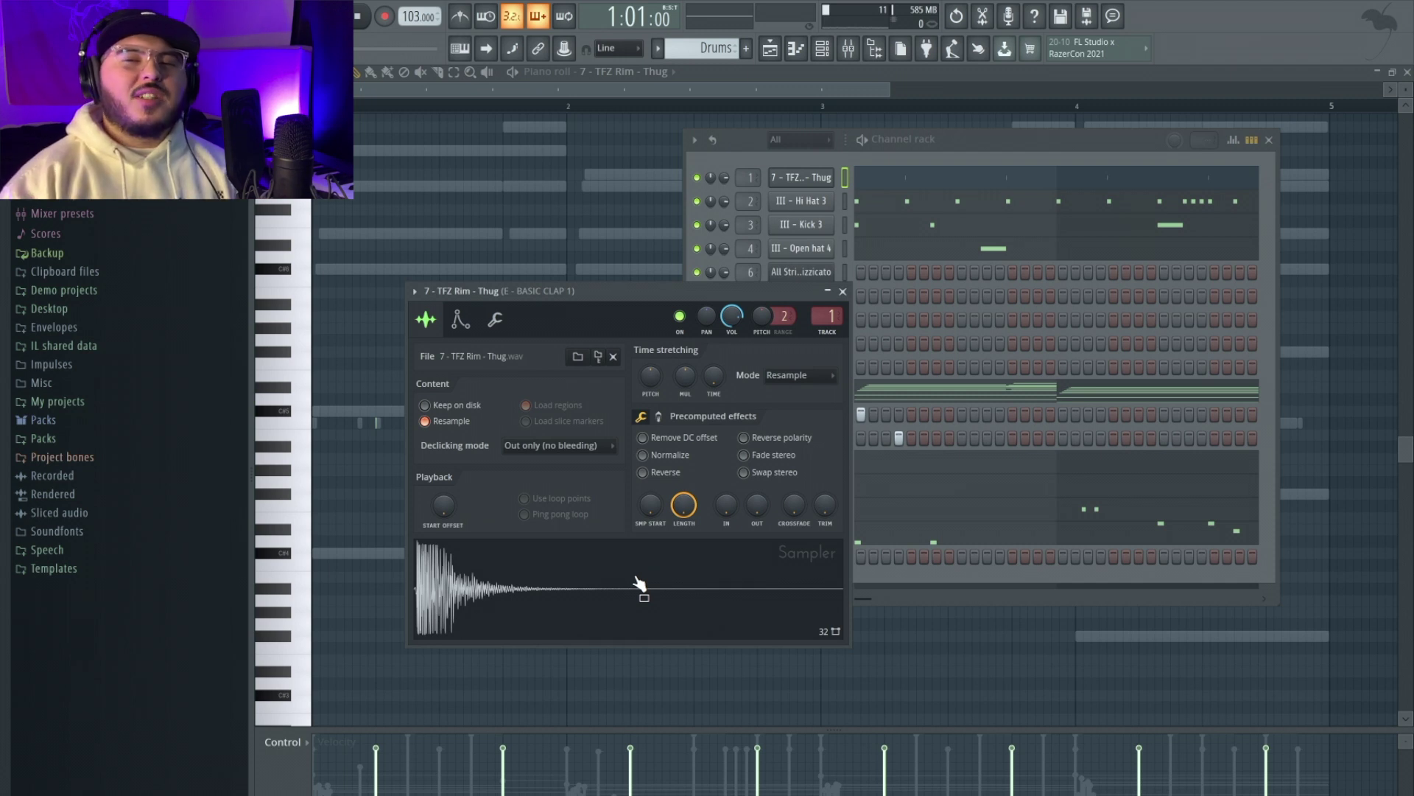
# Step: Close the 7 - TFZ Rim - Thug sampler and inspect the III - Hi Hat 3 sample and its note pattern
pyautogui.click(843, 291)
pyautogui.click(831, 202)
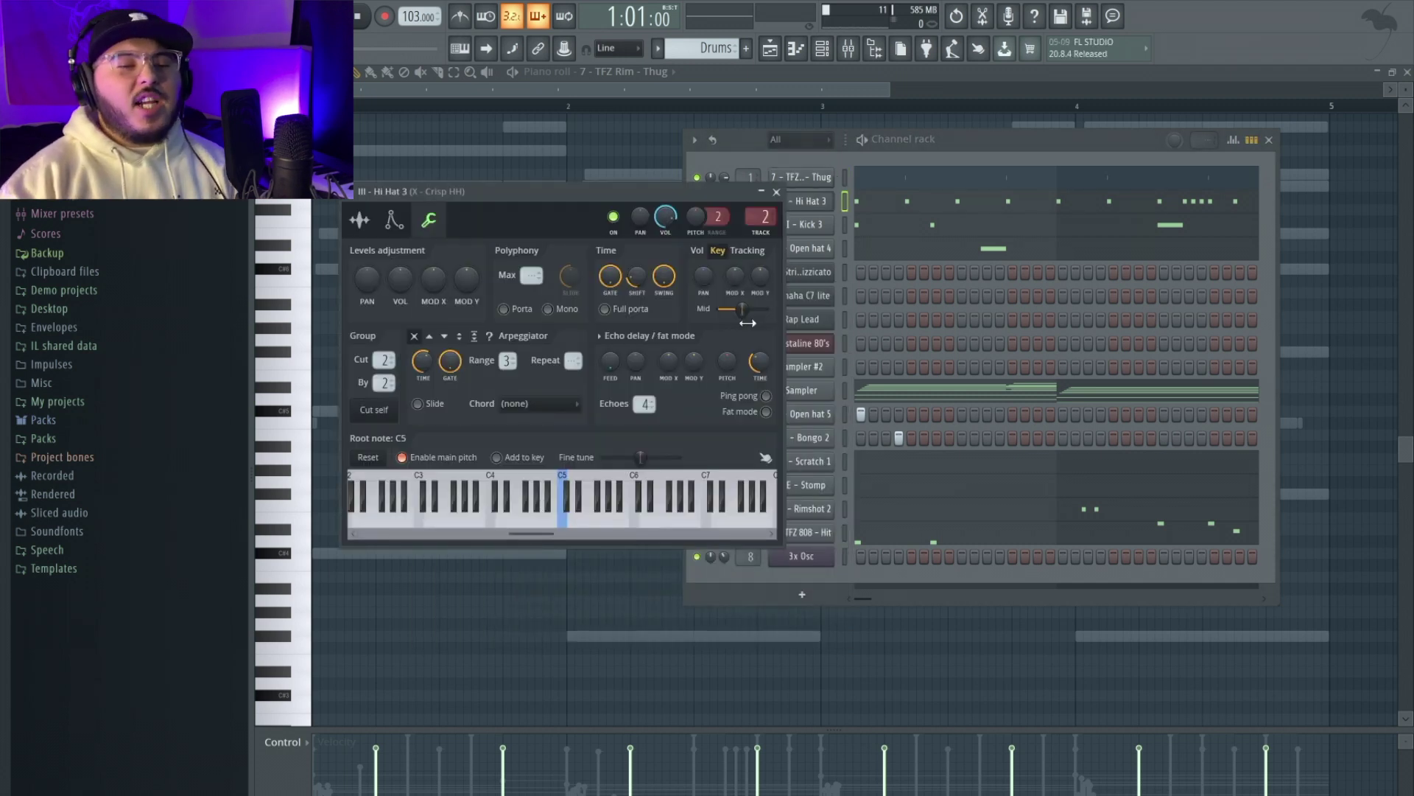
pyautogui.click(369, 214)
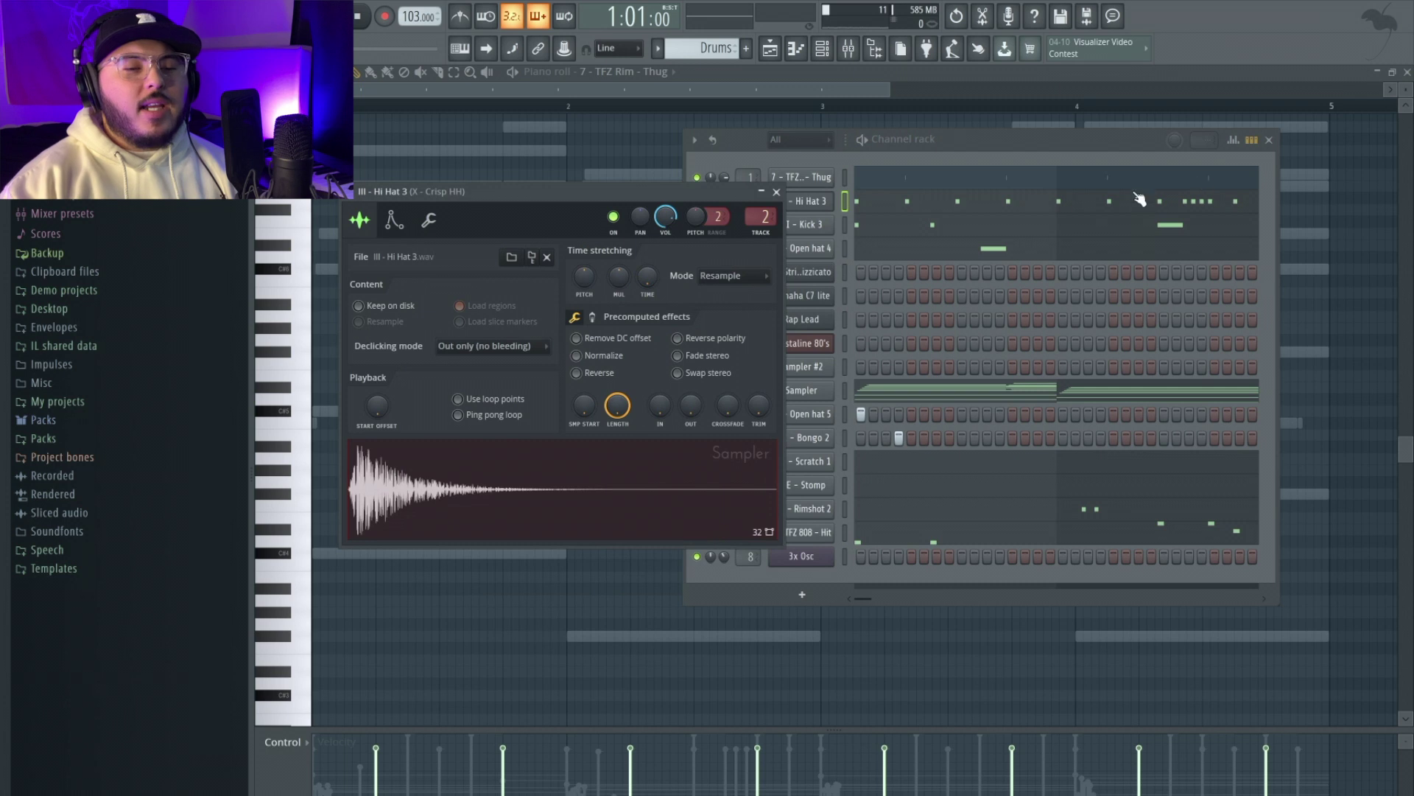
pyautogui.click(1062, 205)
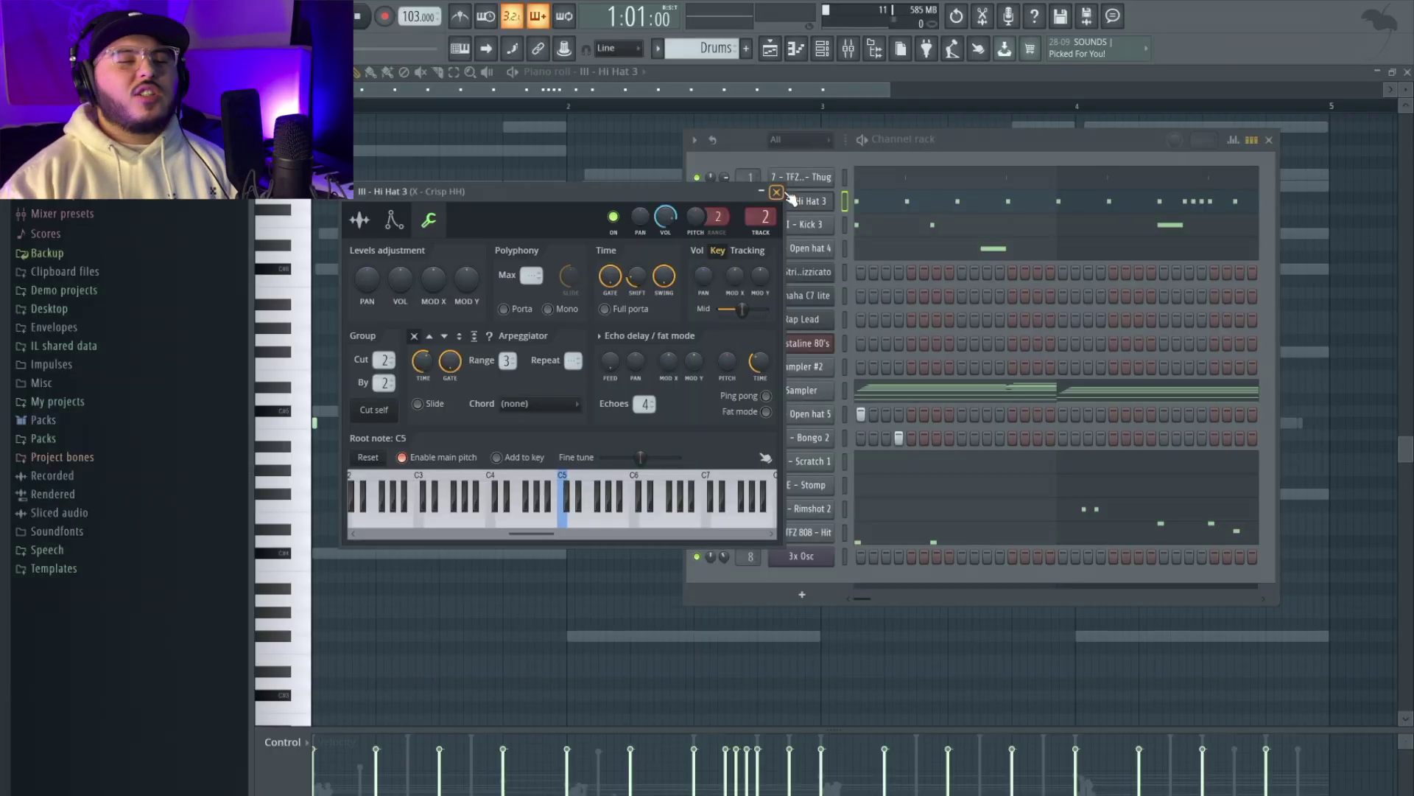
pyautogui.click(1307, 110)
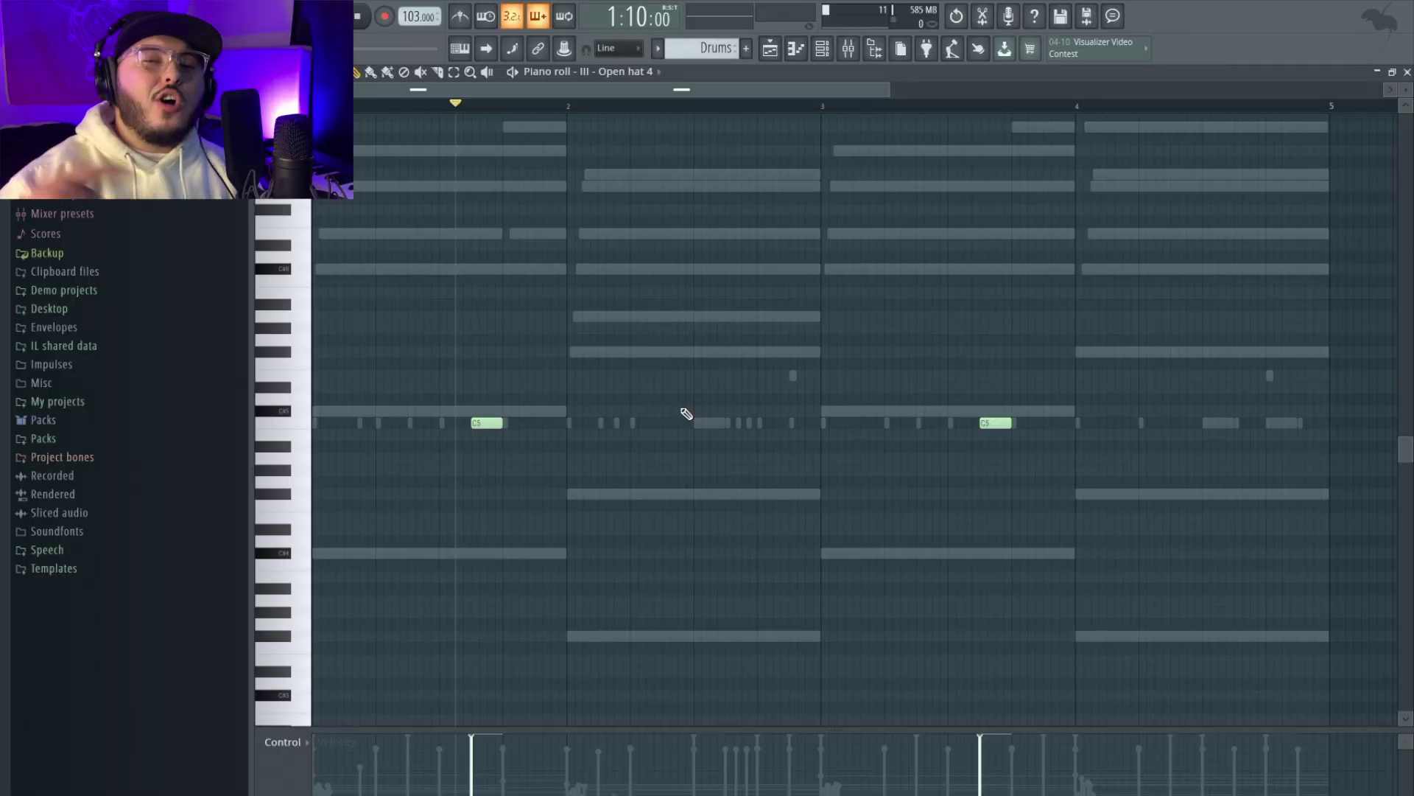
# Step: Inspect the III - Open hat 4 channel's sample settings and envelope page
pyautogui.press('space')
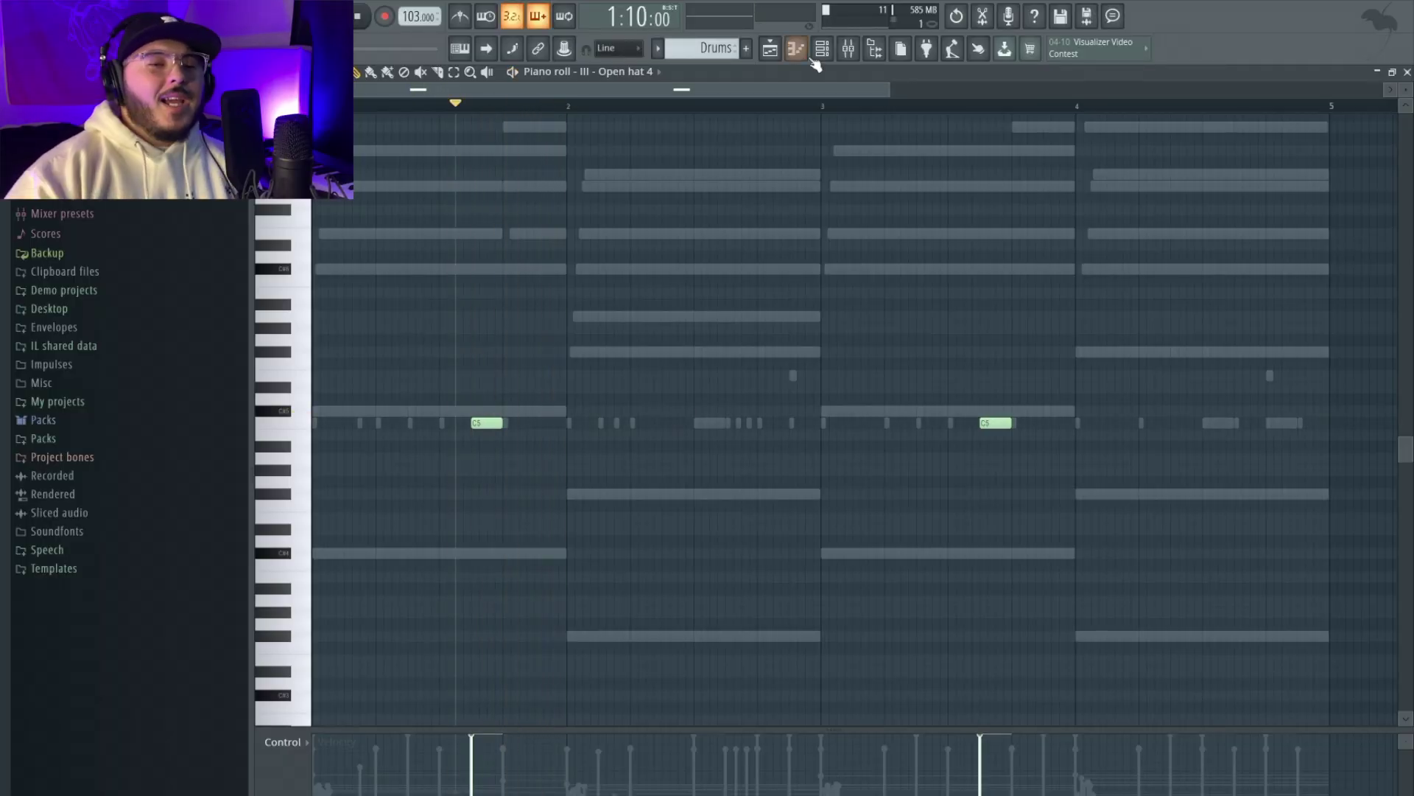
pyautogui.click(822, 52)
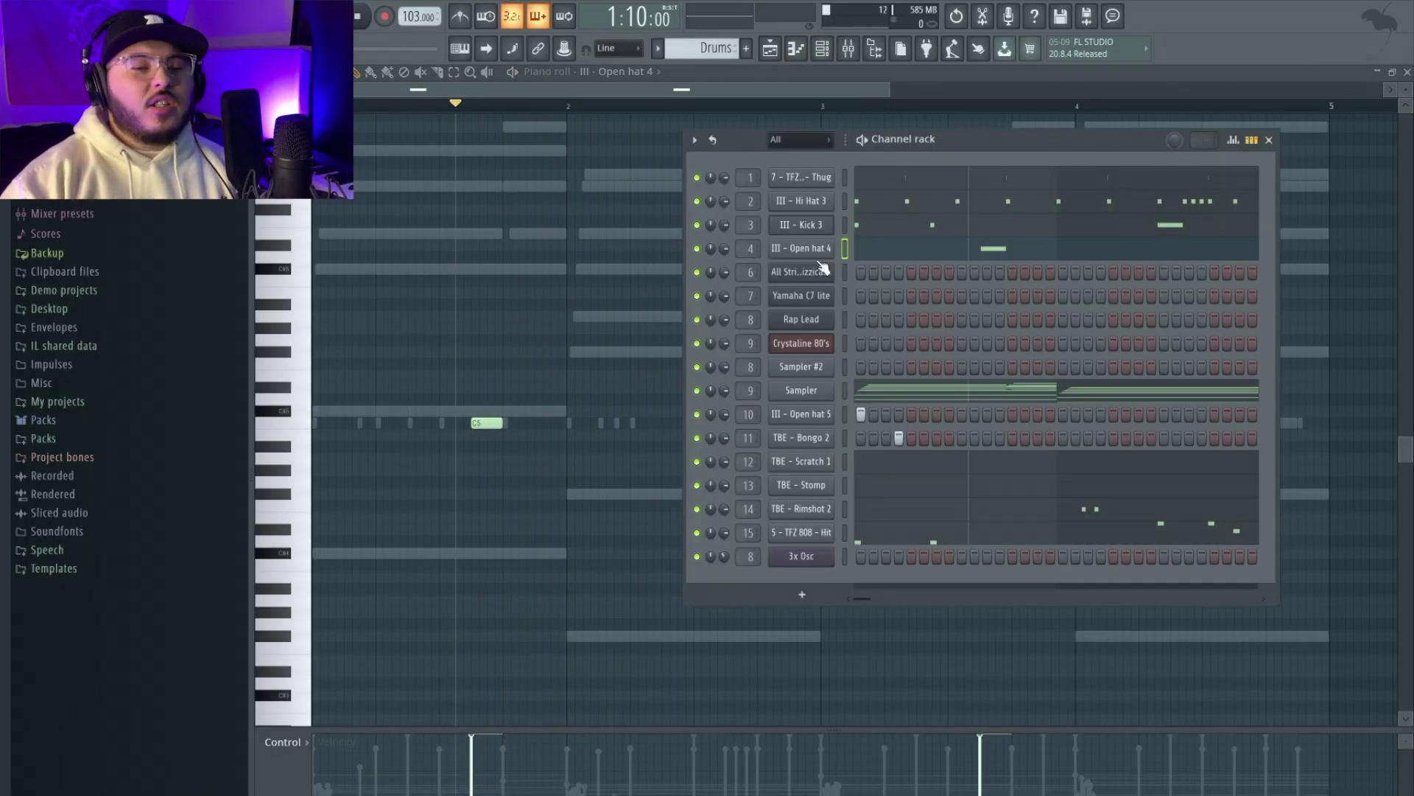
pyautogui.click(819, 258)
pyautogui.moveTo(470, 112); pyautogui.dragTo(853, 142)
pyautogui.click(672, 168)
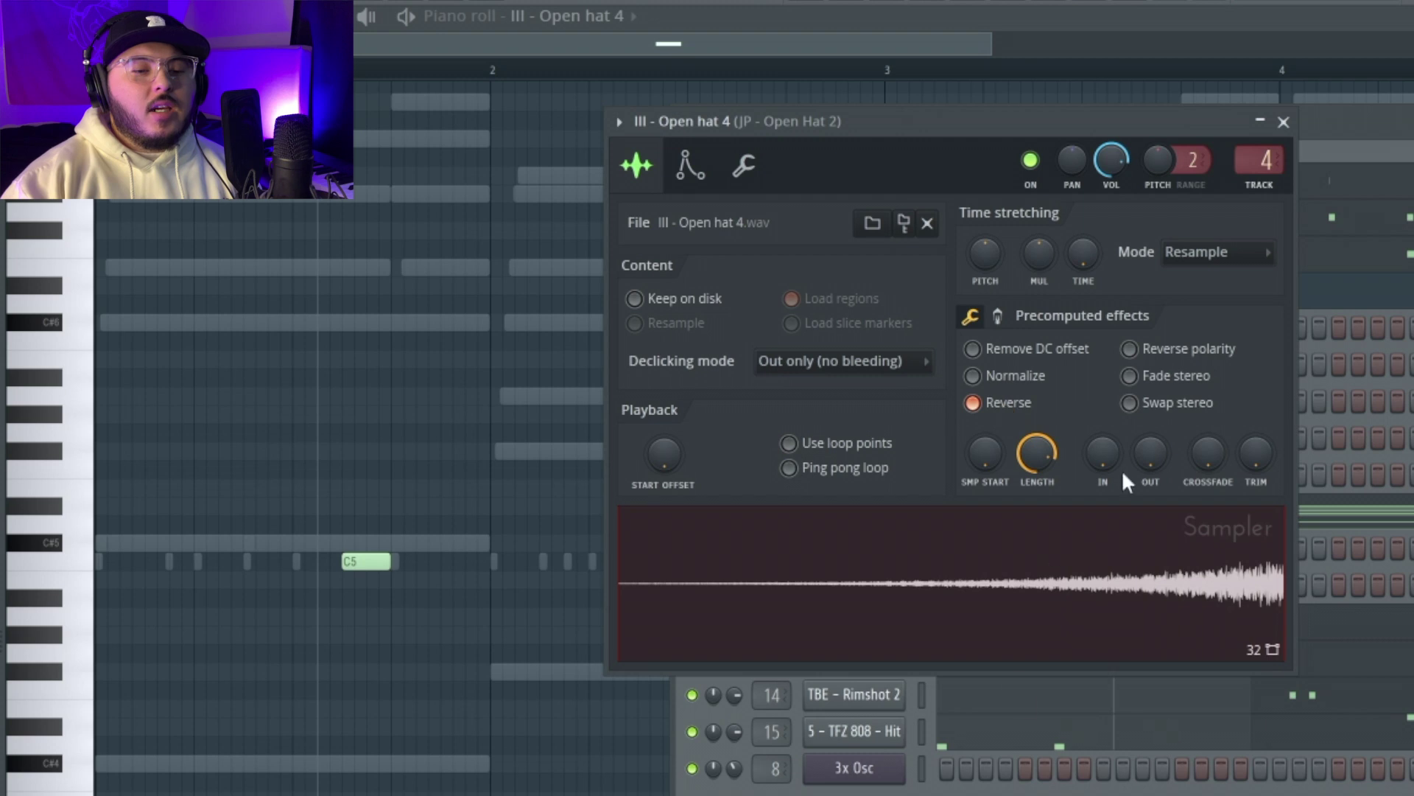
pyautogui.click(691, 166)
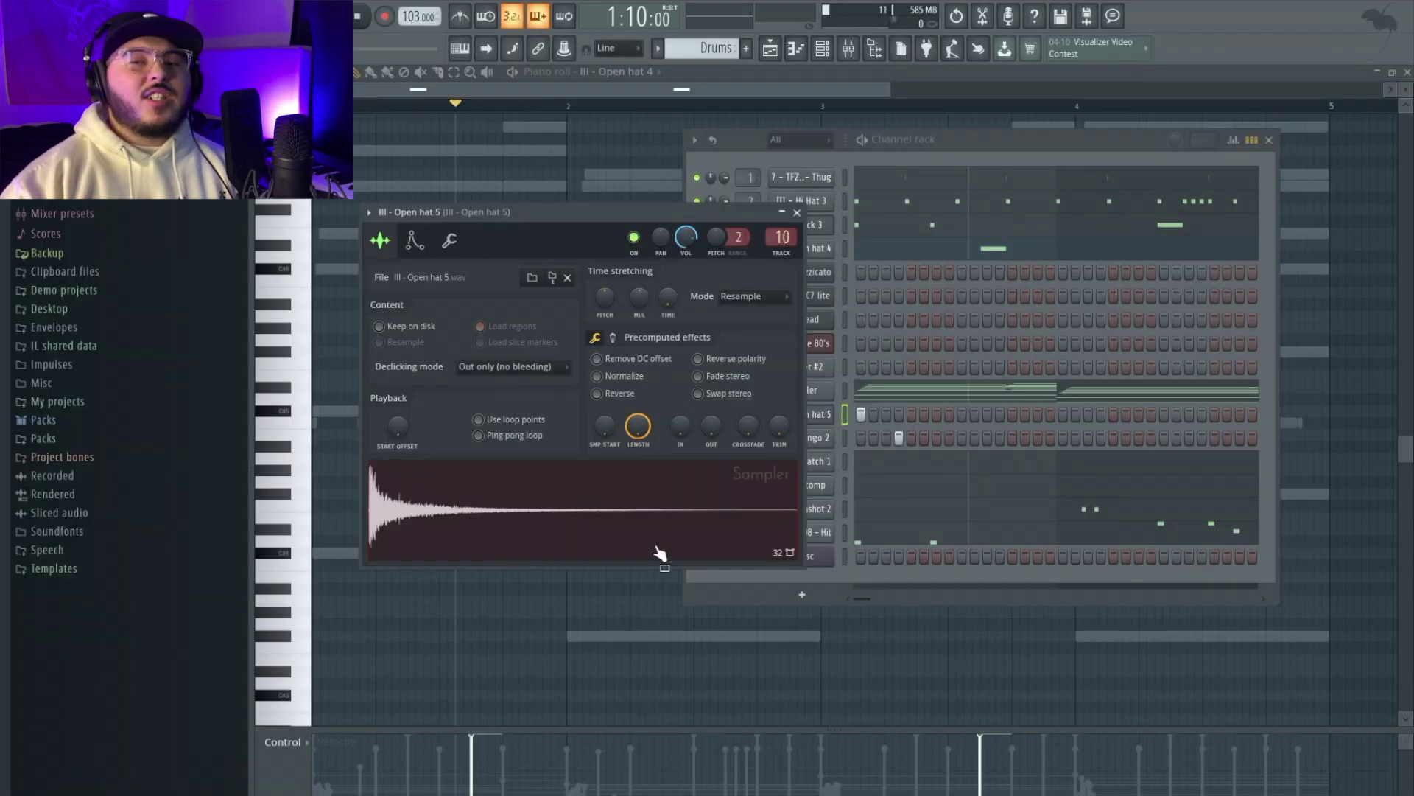
# Step: Check the mixer for the III - Open hat 5 channel and audition the Drums pattern
pyautogui.press('F9')
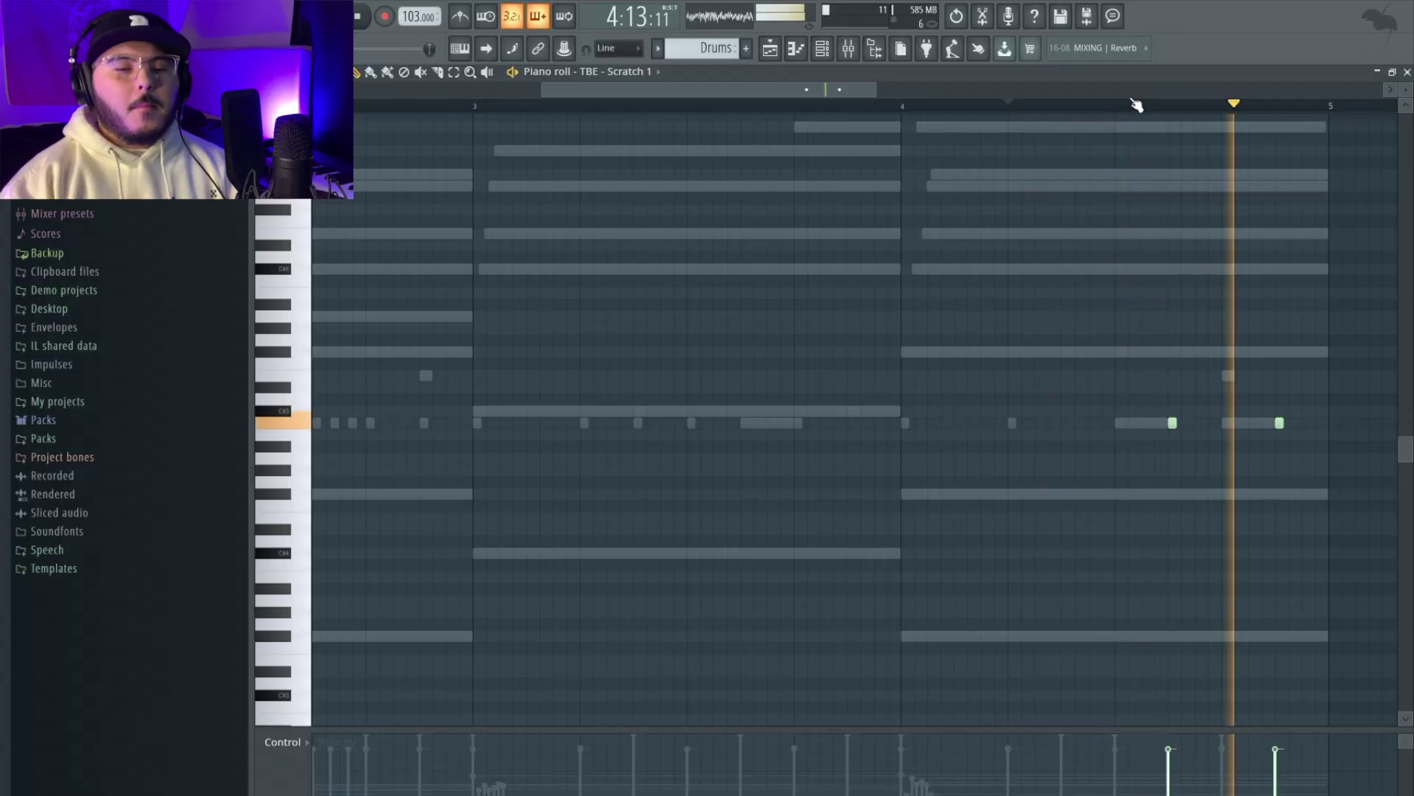
pyautogui.press('space')
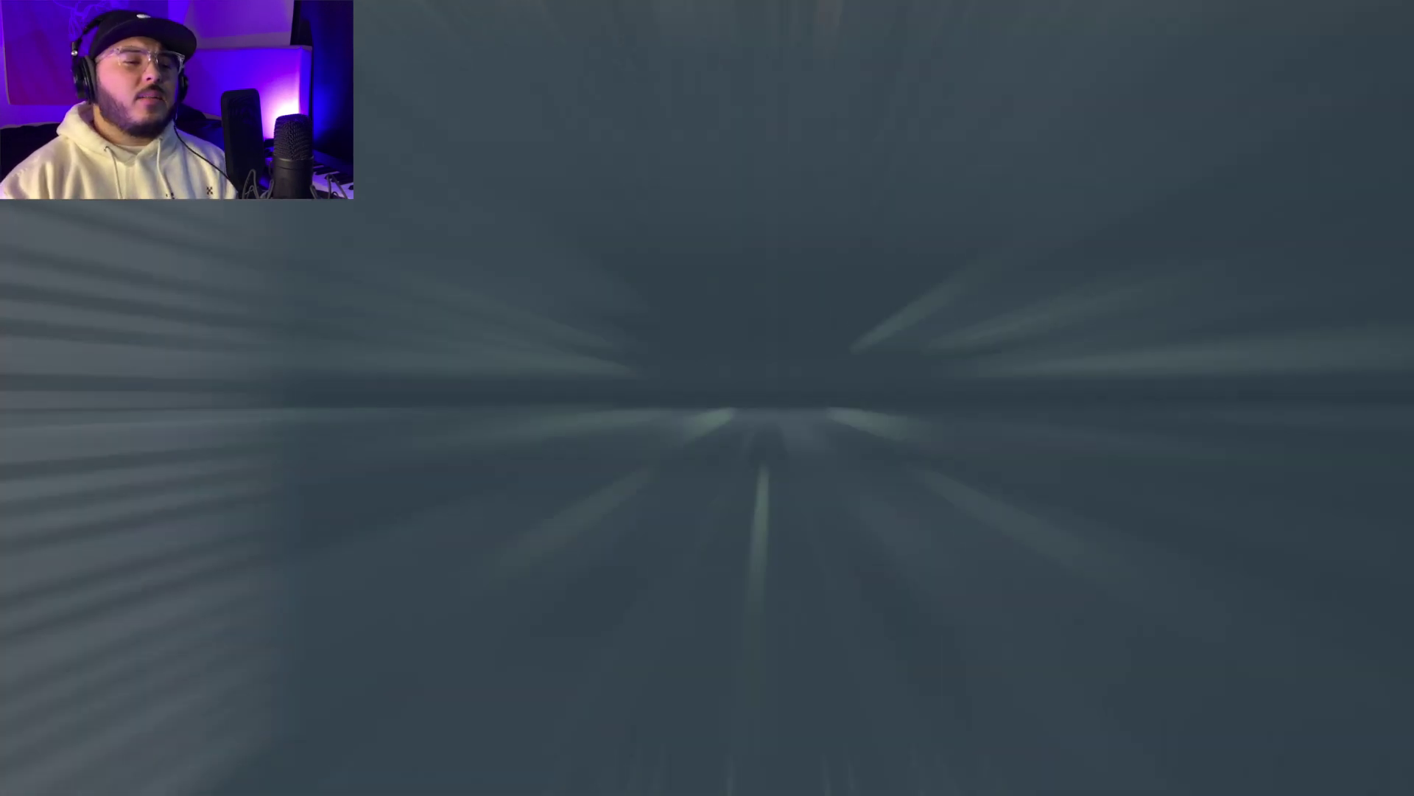
pyautogui.press('space')
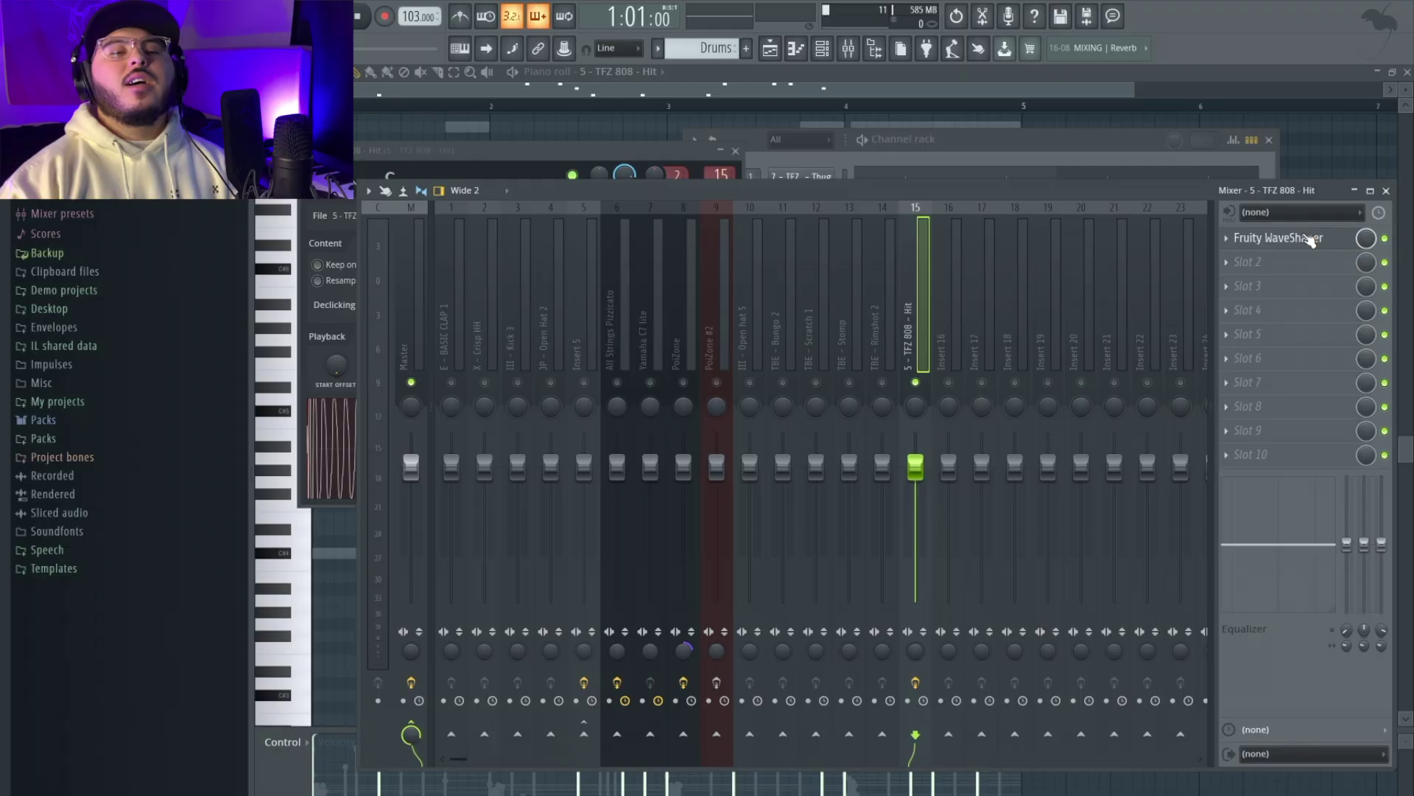
# Step: Open Fruity WaveShaper on the 5 - TFZ 808 - Hit mixer track, bypass it and listen to the 808 without it
pyautogui.click(1309, 238)
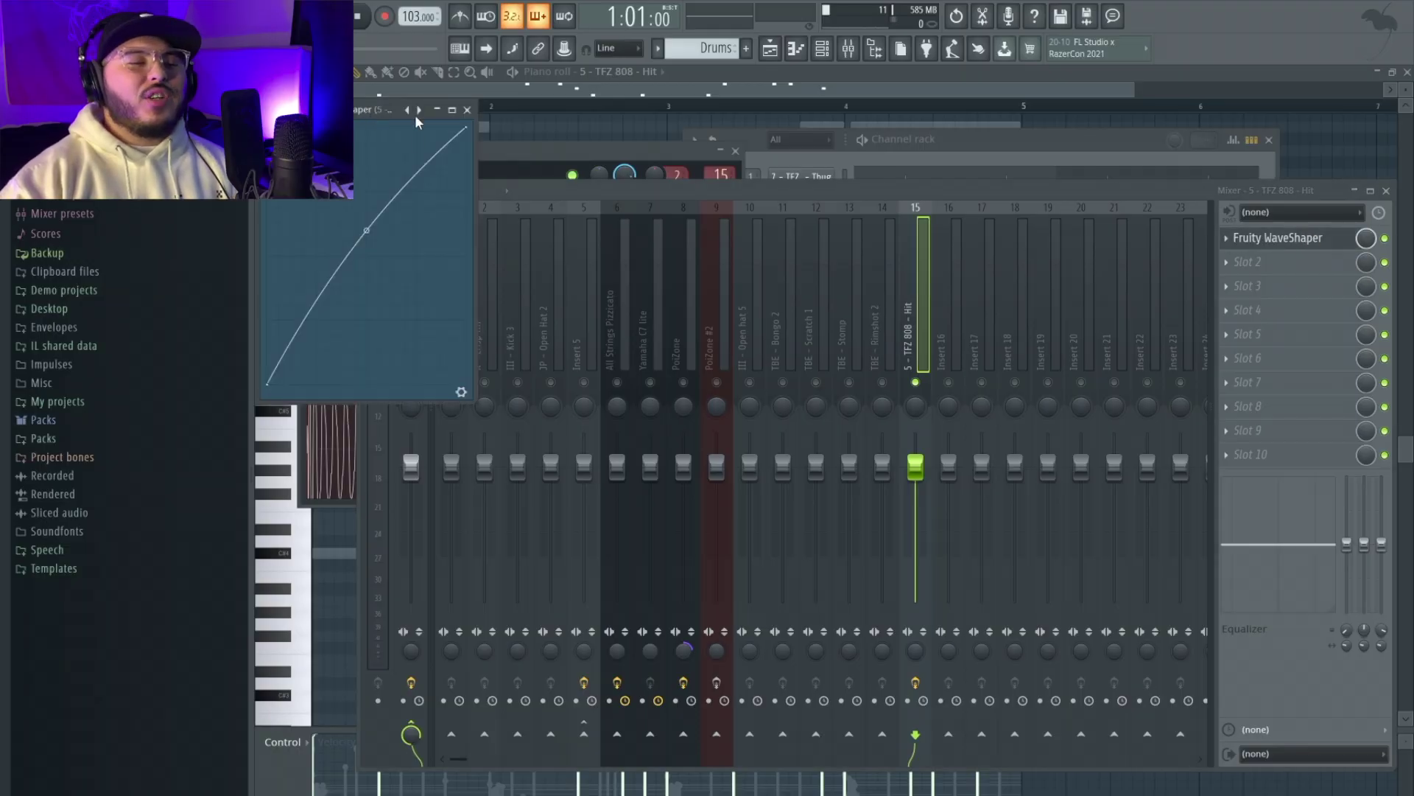
pyautogui.moveTo(416, 122); pyautogui.dragTo(602, 137)
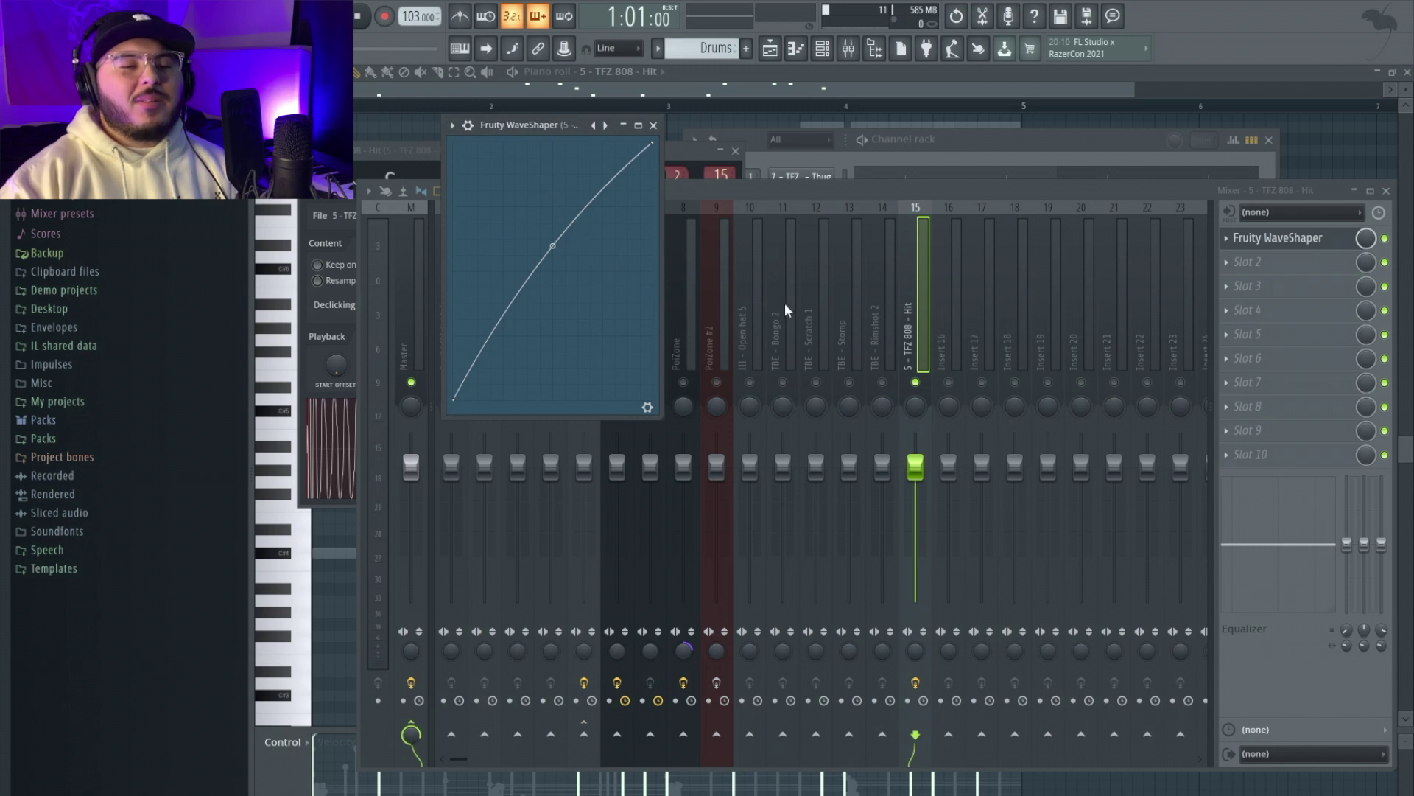
pyautogui.click(1387, 238)
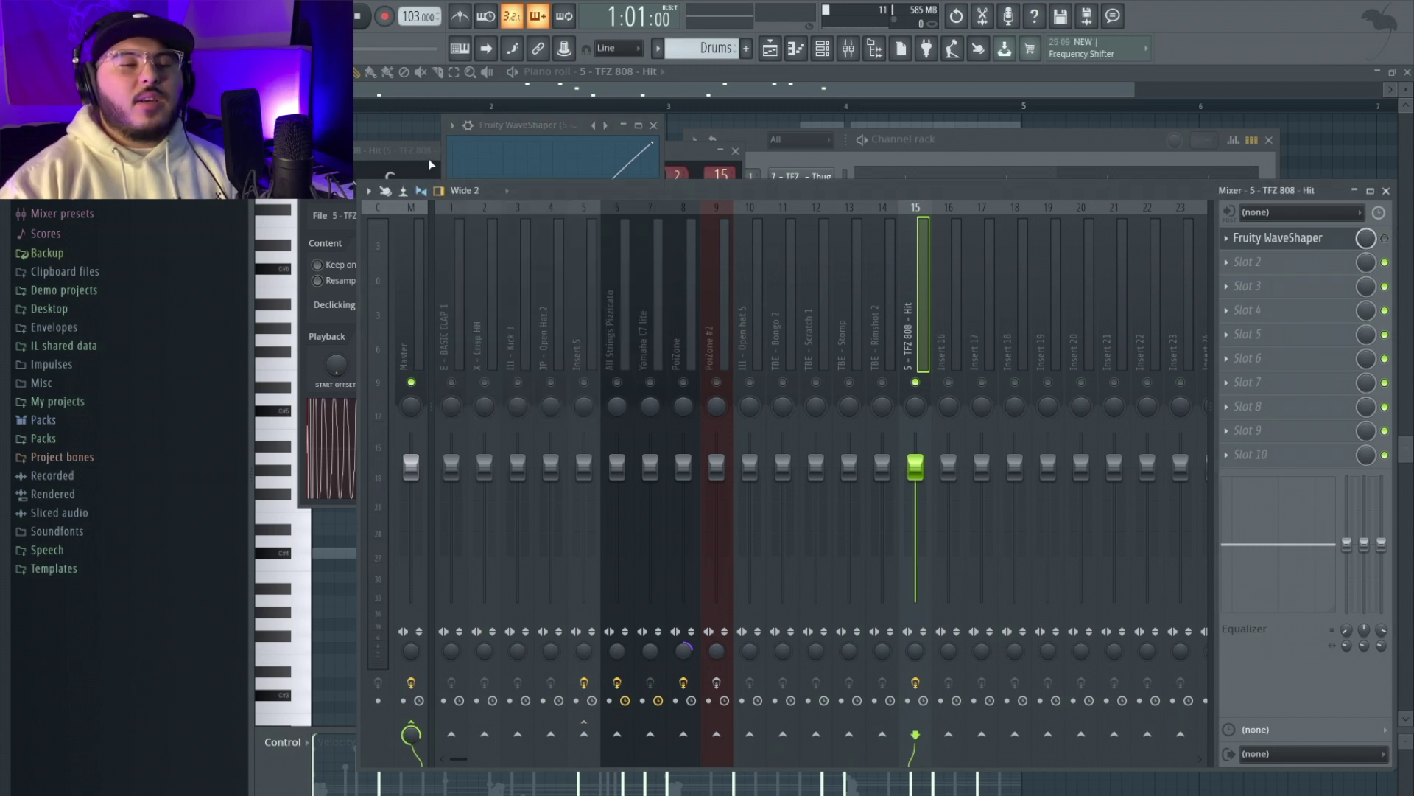
pyautogui.click(431, 165)
pyautogui.press('space')
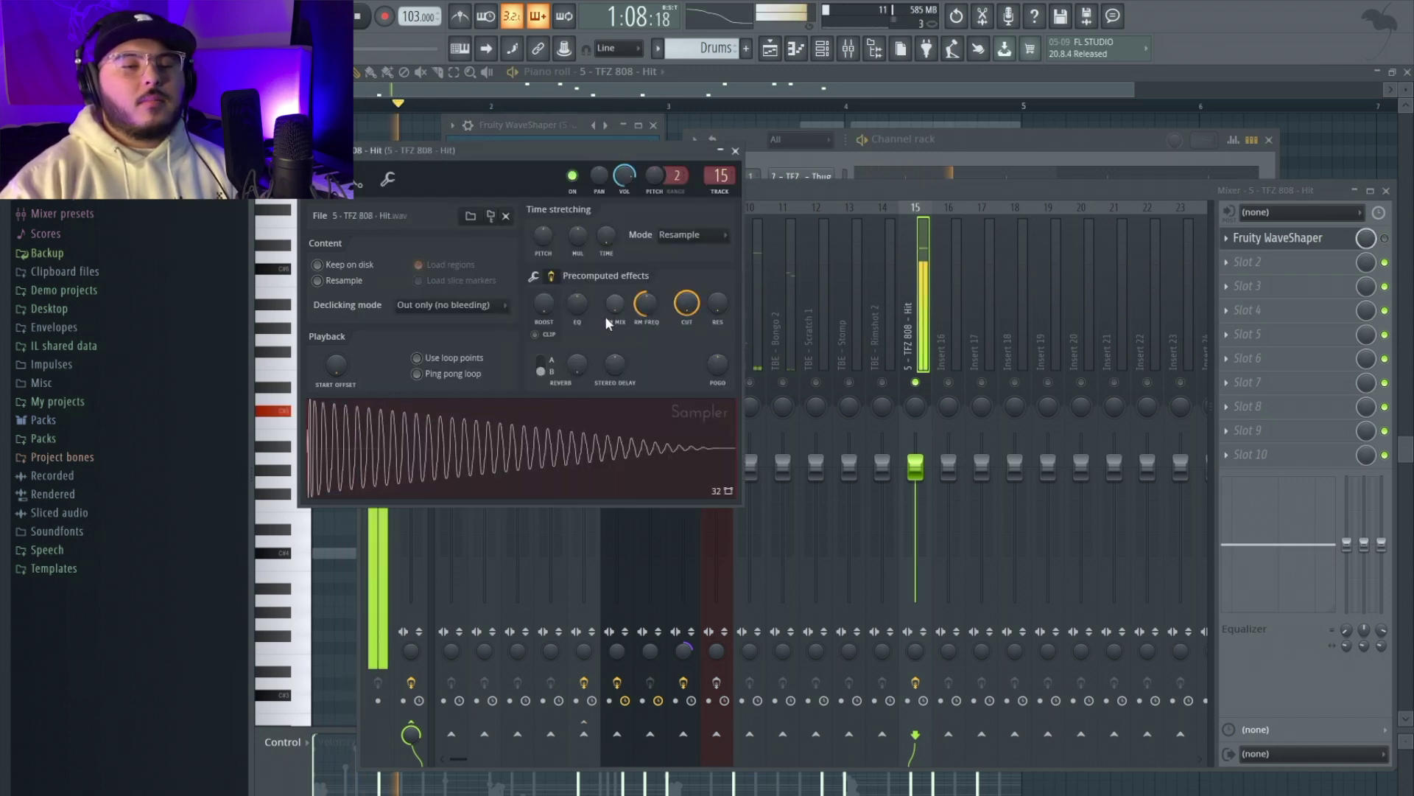
pyautogui.press('space')
# Step: Undo the last change to the 808 and play back the pattern and the full playlist arrangement
pyautogui.hotkey('ctrl', 'z')
pyautogui.press('space')
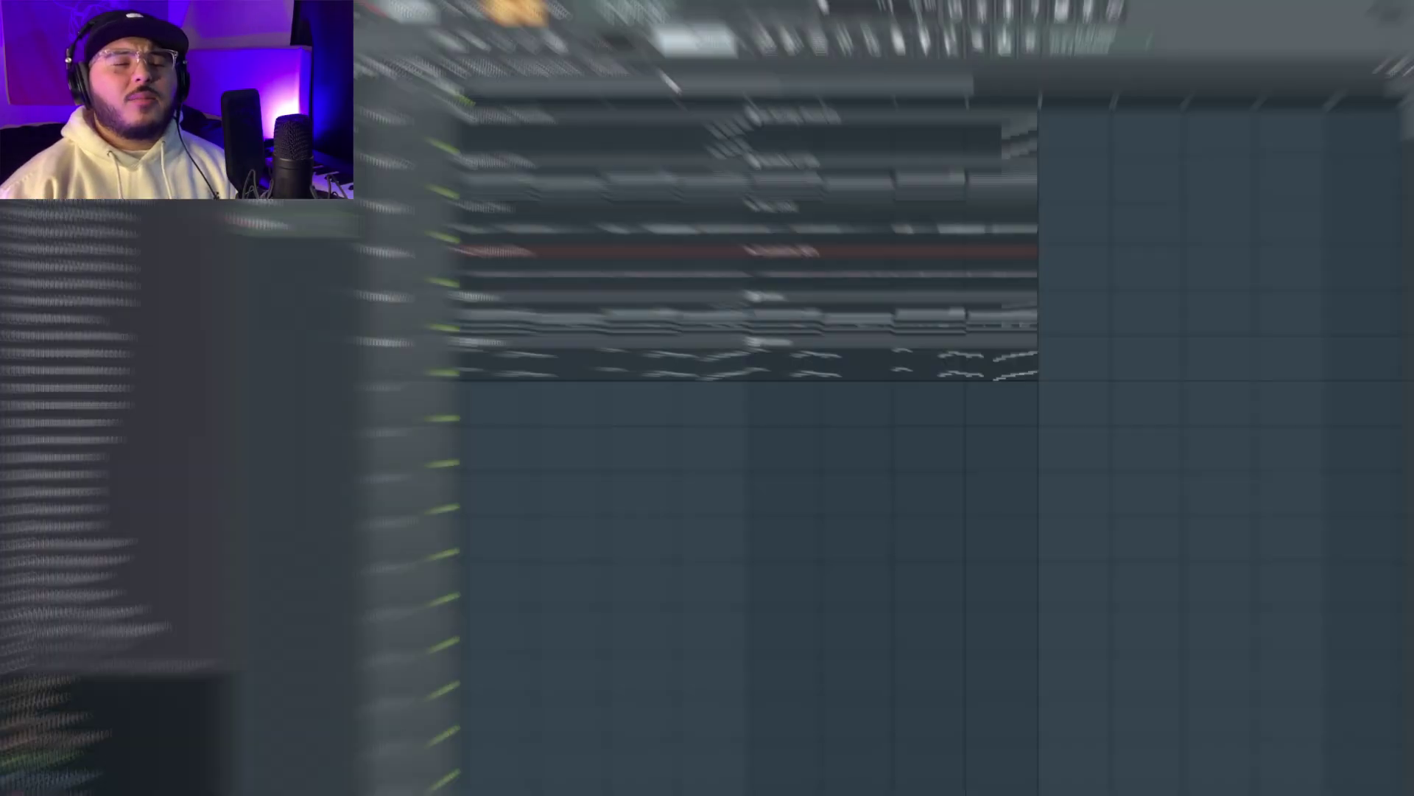
pyautogui.press('space')
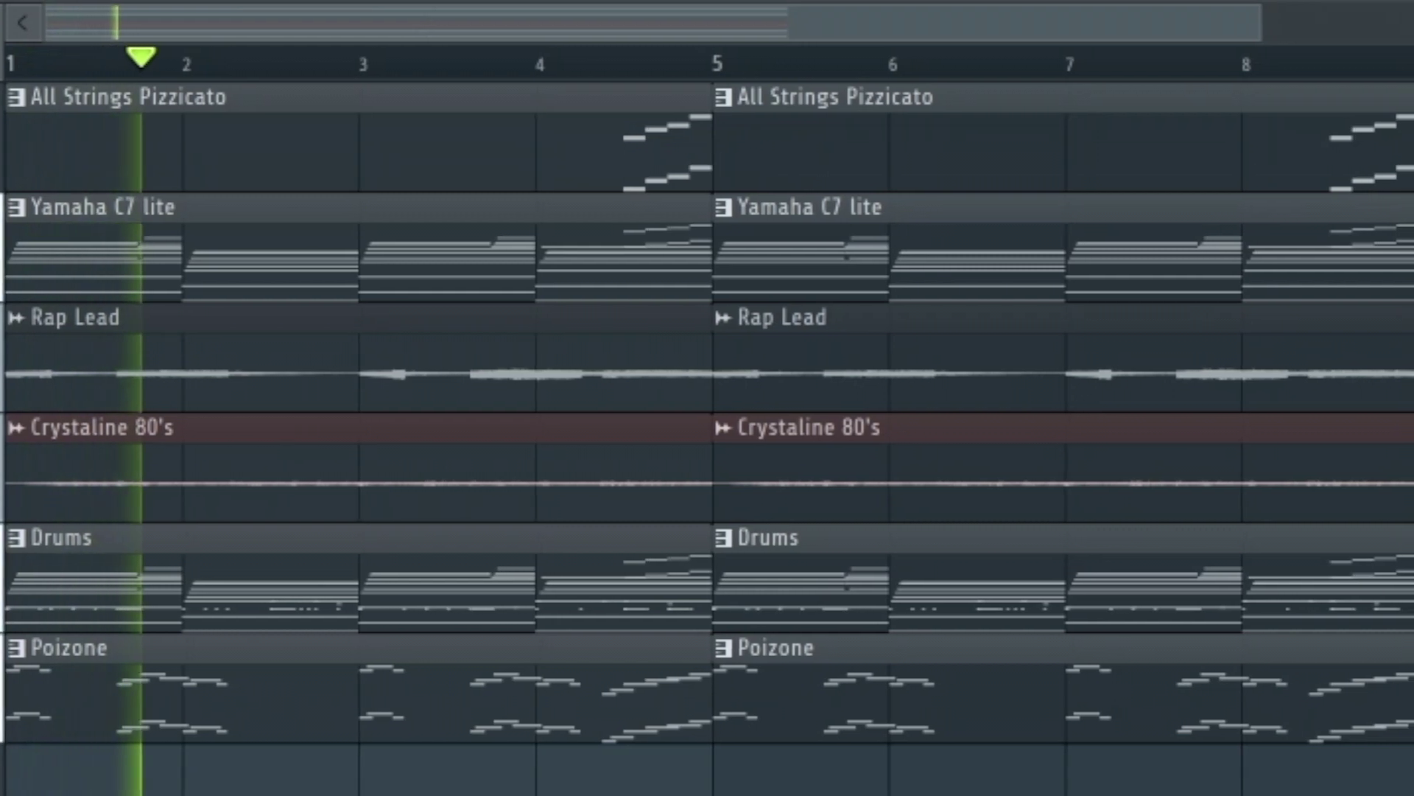